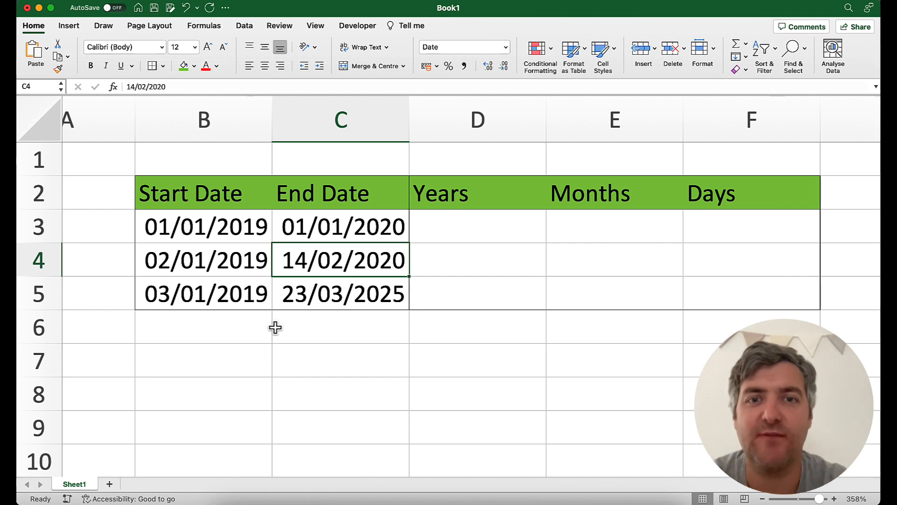
Point out row 3's start date, end date and empty Years, Months and Days cells.
{"action": "left_click", "coordinate": [249, 232]}
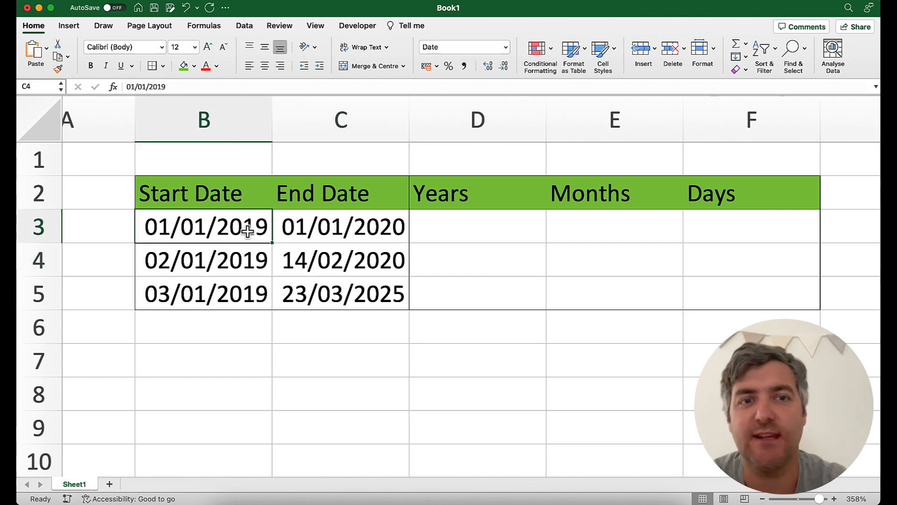
{"action": "left_click", "coordinate": [337, 225]}
{"action": "left_click", "coordinate": [449, 221]}
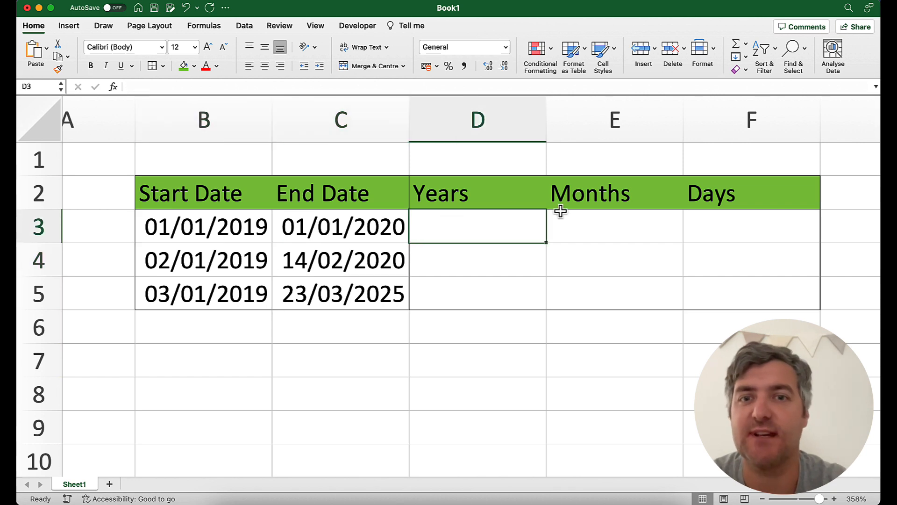
{"action": "left_click", "coordinate": [622, 218]}
{"action": "left_click", "coordinate": [732, 217]}
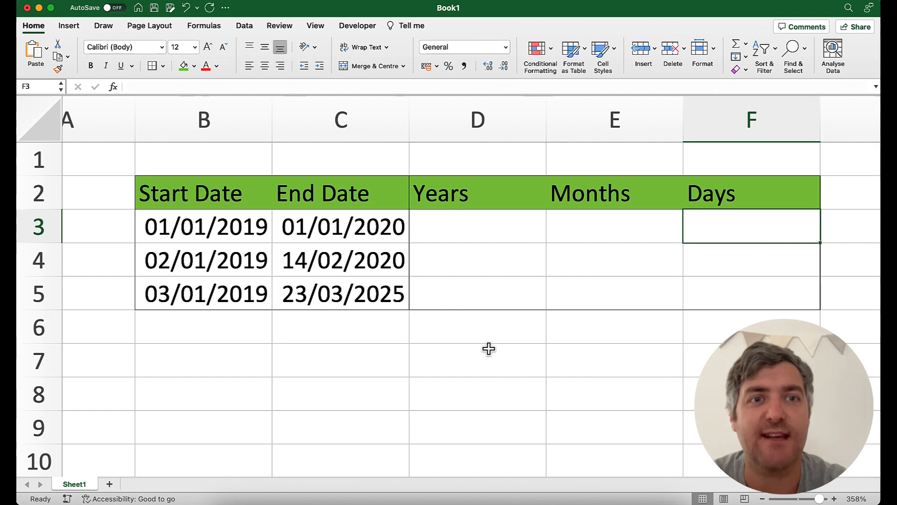
Enter =DATEDIF(B3,C3,"Y") in D3 so it shows 1 whole year.
{"action": "left_click", "coordinate": [477, 236]}
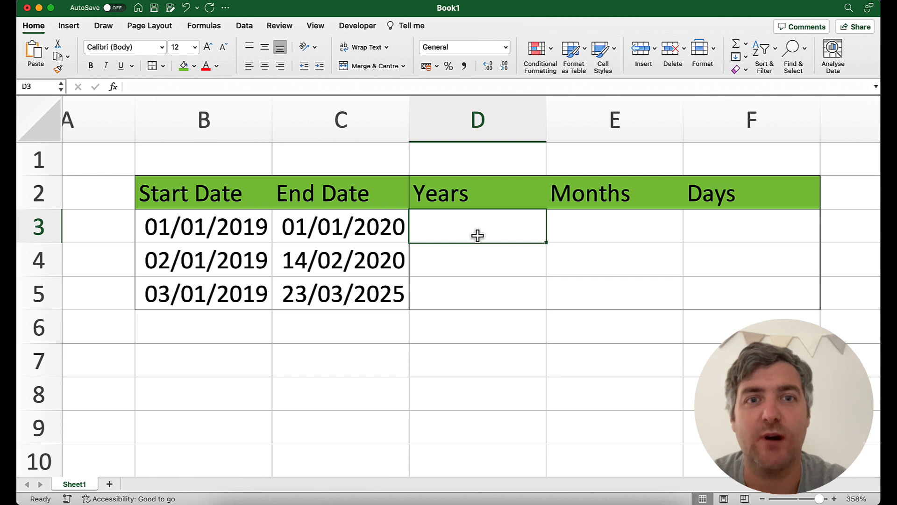
{"action": "type", "text": "="}
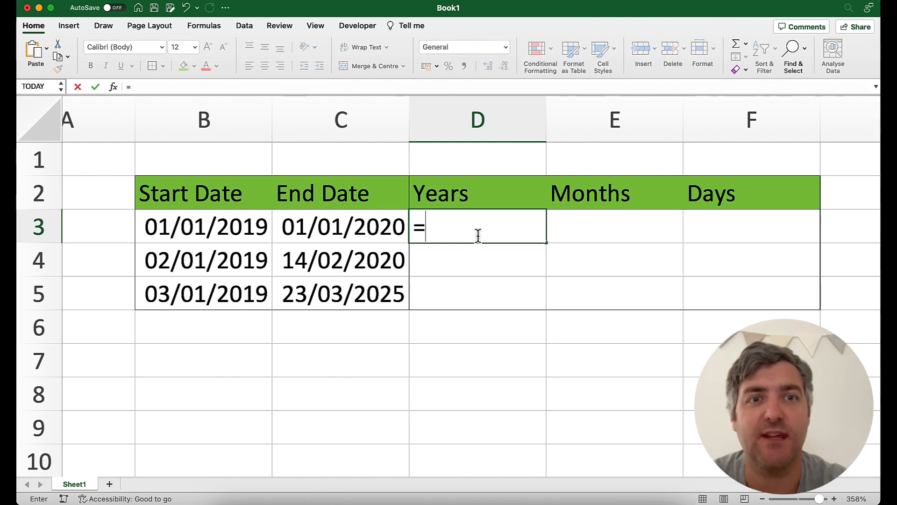
{"action": "type", "text": "dated"}
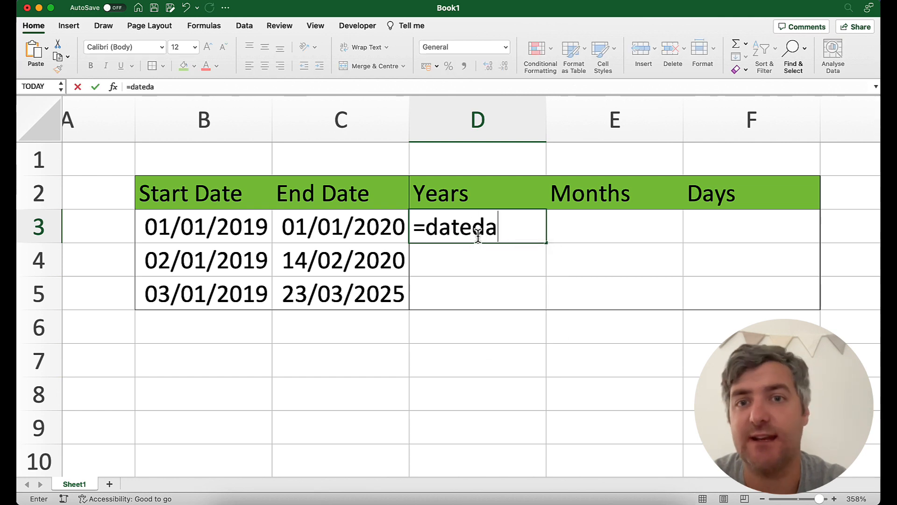
{"action": "type", "text": "if"}
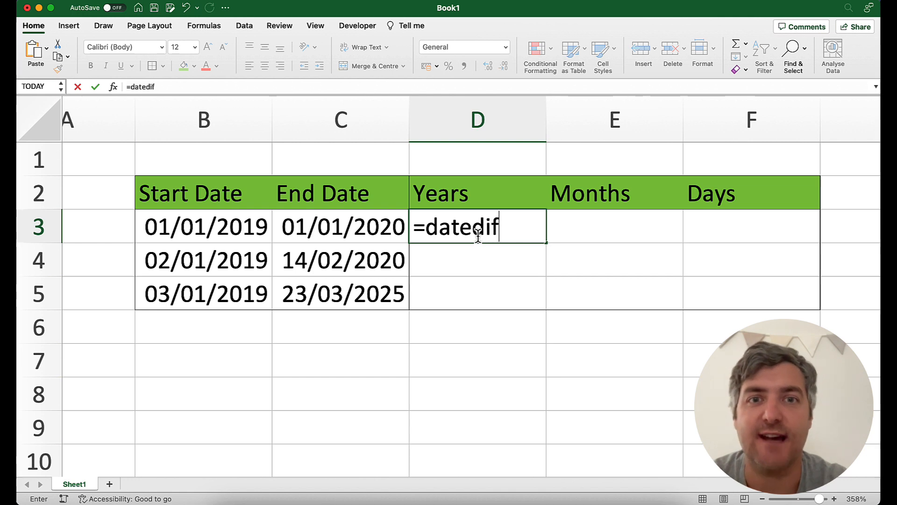
{"action": "type", "text": "("}
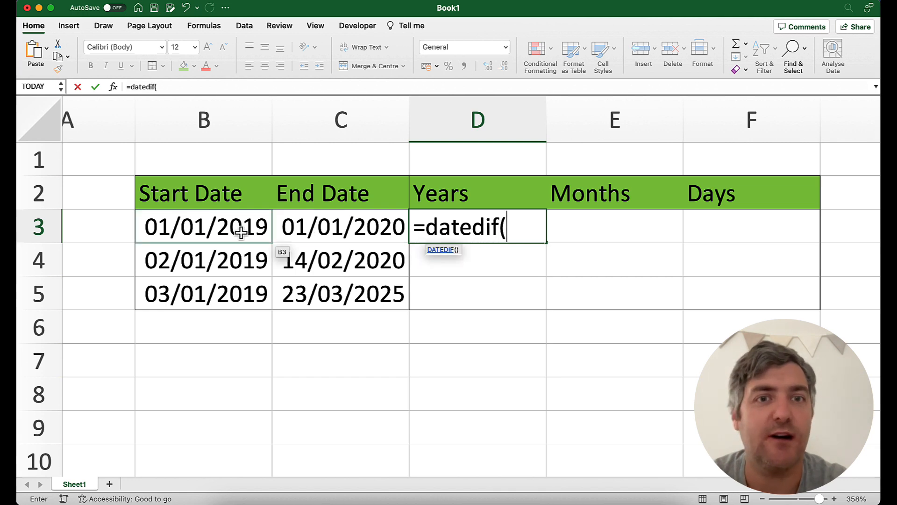
{"action": "left_click", "coordinate": [241, 232]}
{"action": "type", "text": ","}
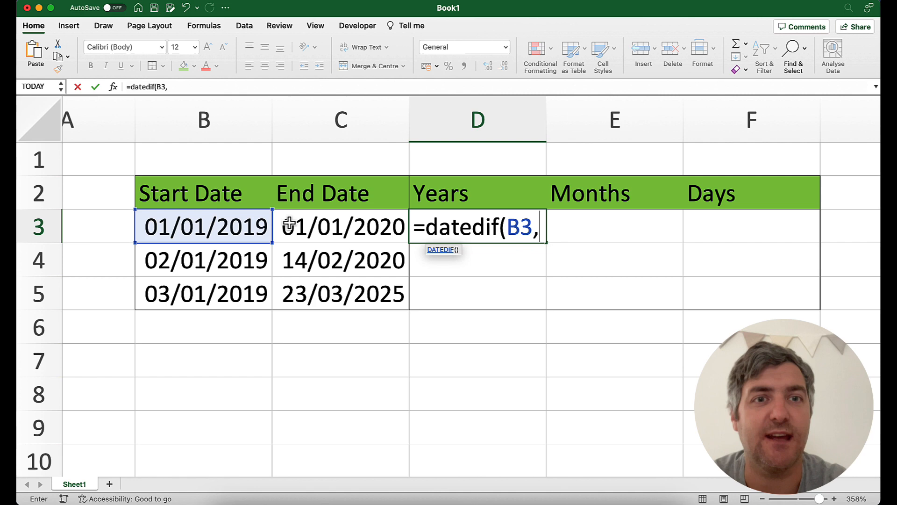
{"action": "left_click", "coordinate": [350, 227]}
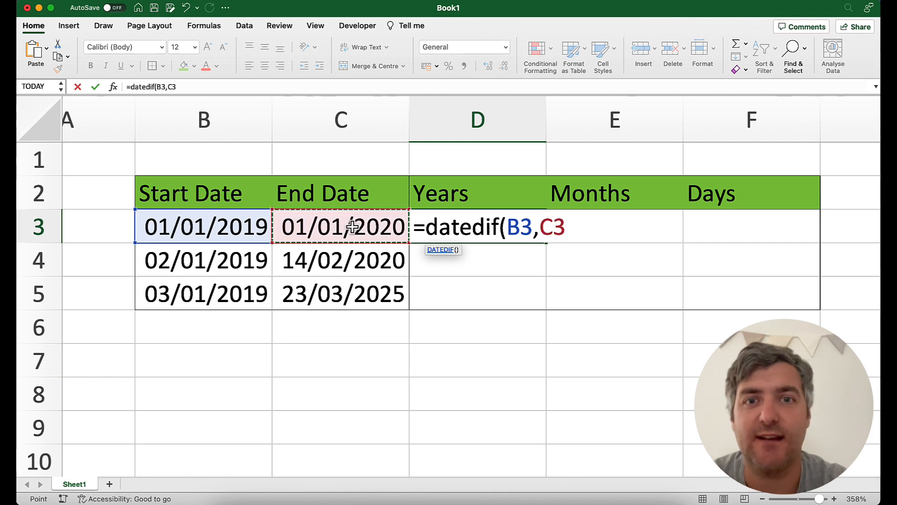
{"action": "type", "text": ","}
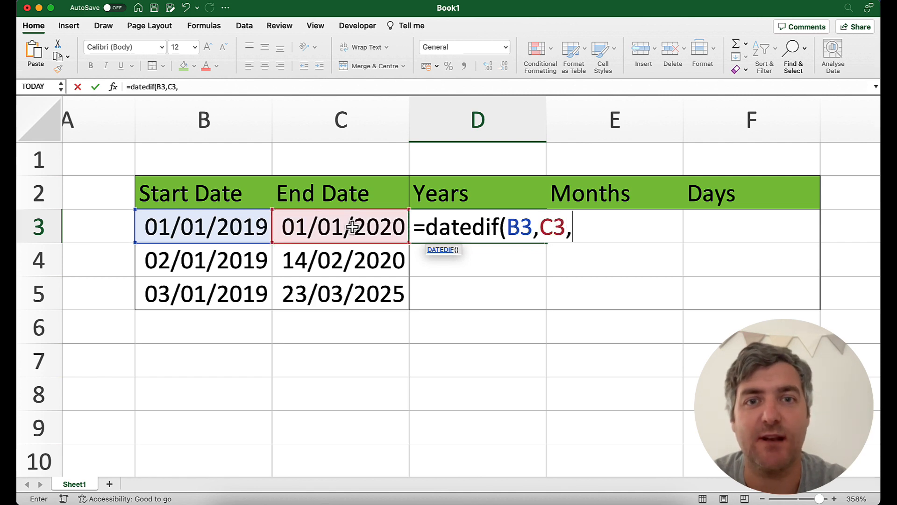
{"action": "type", "text": "\""}
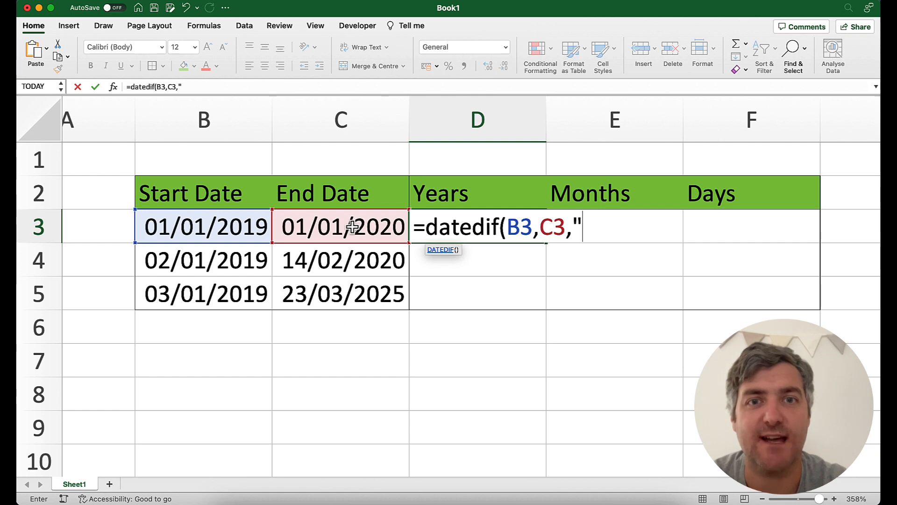
{"action": "type", "text": "Y\""}
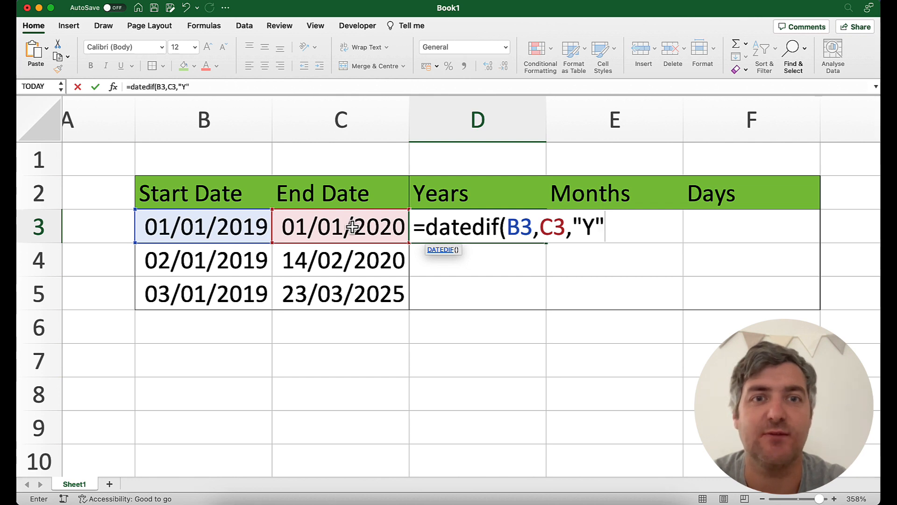
{"action": "type", "text": ")"}
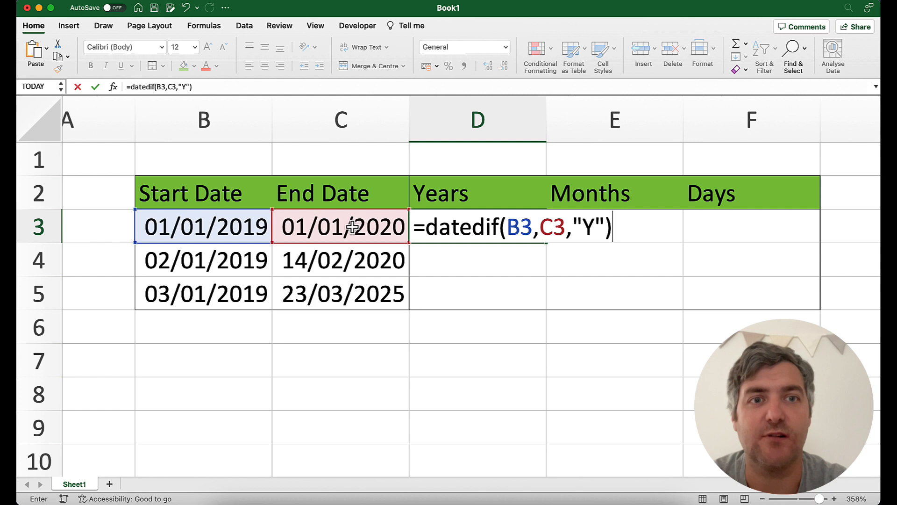
{"action": "key", "text": "Return"}
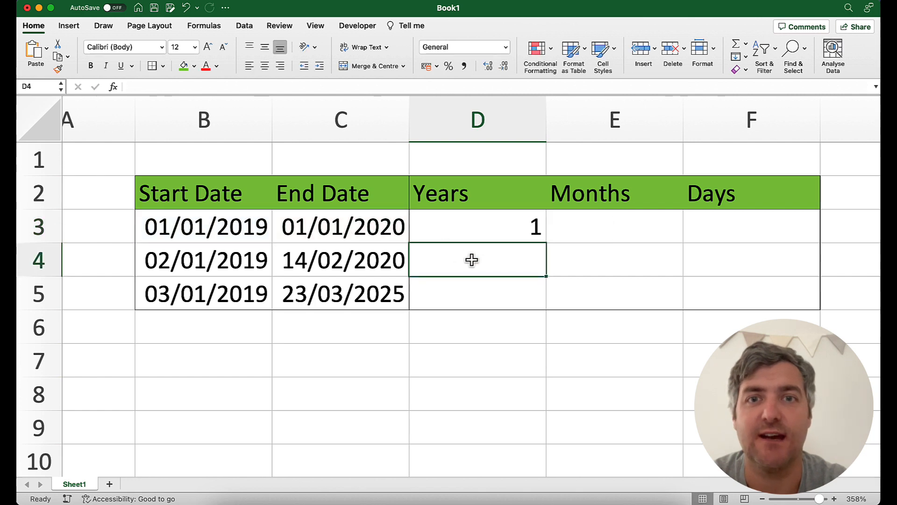
Copy the years formula from D3 down to D5, giving 1, 1 and 6.
{"action": "left_click", "coordinate": [488, 231]}
{"action": "left_click_drag", "start_coordinate": [545, 243], "coordinate": [544, 301]}
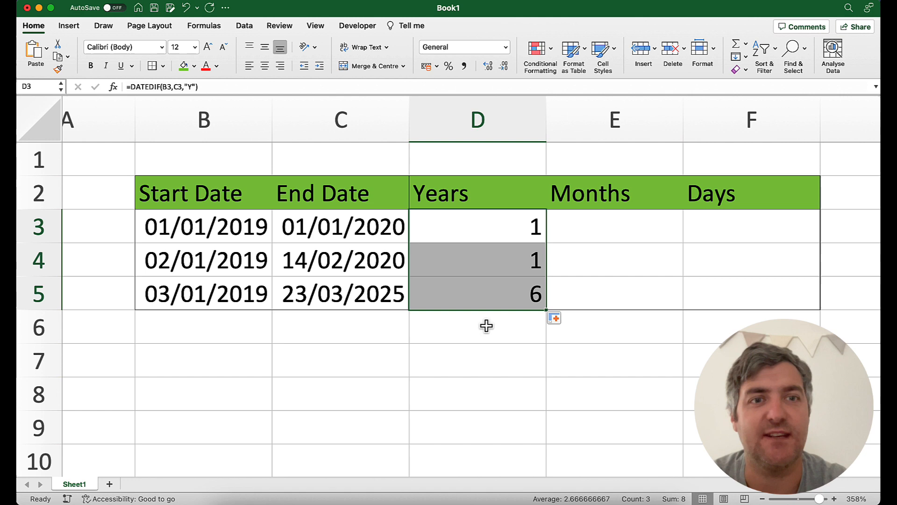
{"action": "left_click", "coordinate": [614, 227]}
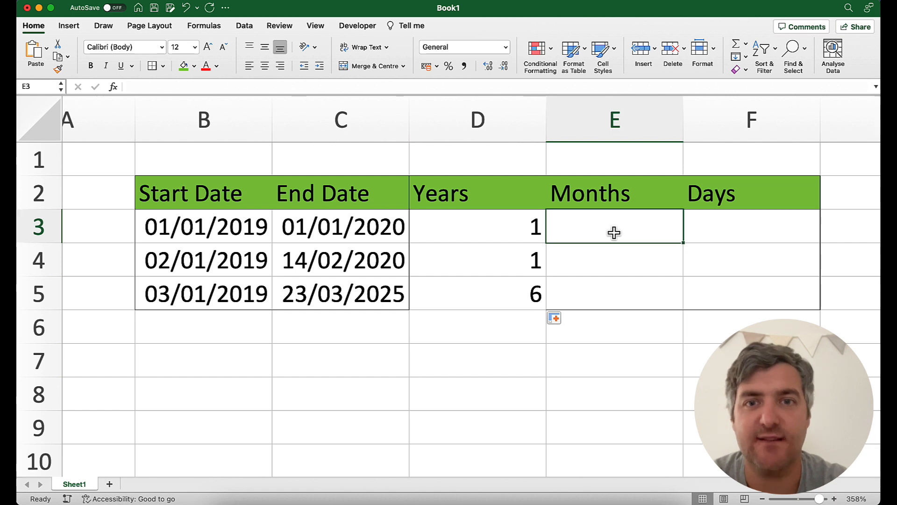
{"action": "type", "text": "=datedif"}
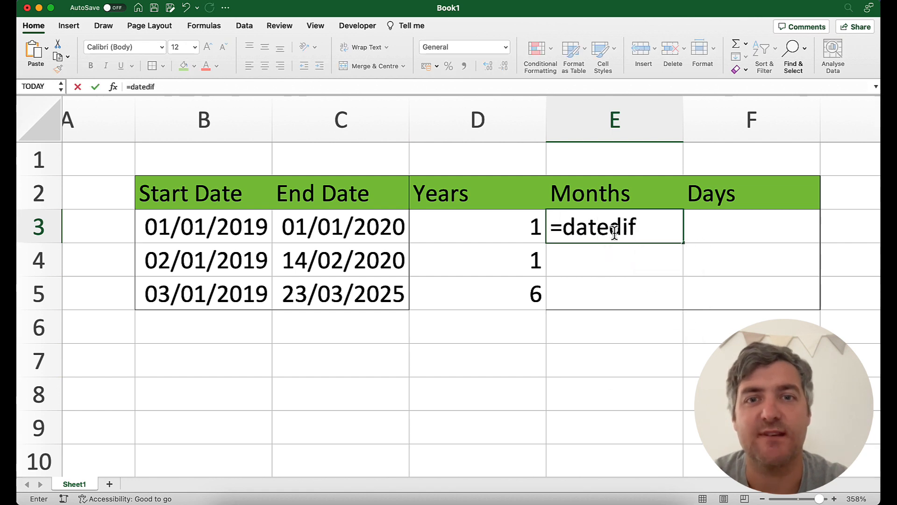
{"action": "type", "text": "("}
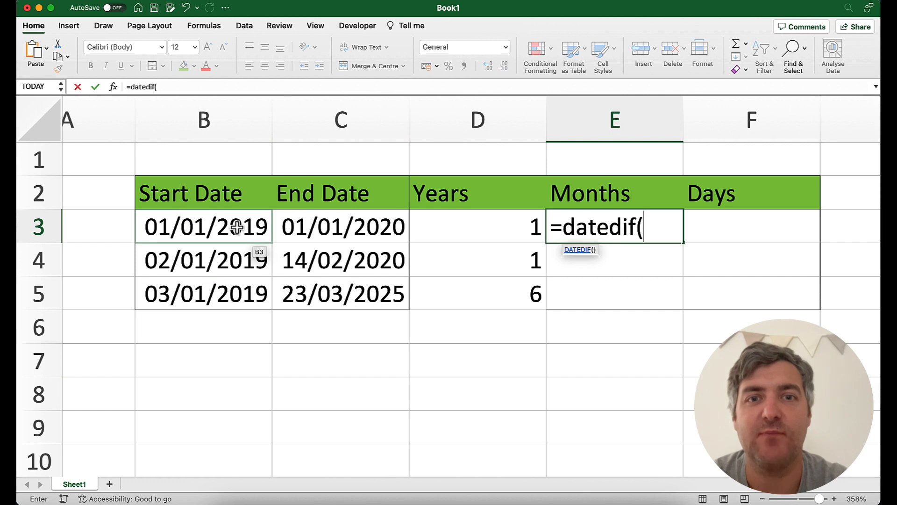
Enter =DATEDIF(B3,C3,"M") in E3 so it shows 12 months.
{"action": "left_click", "coordinate": [235, 227]}
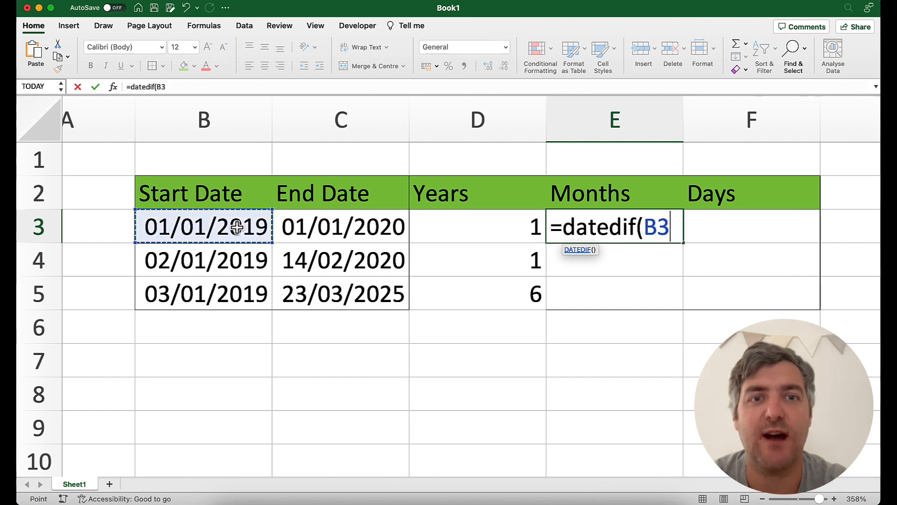
{"action": "type", "text": ","}
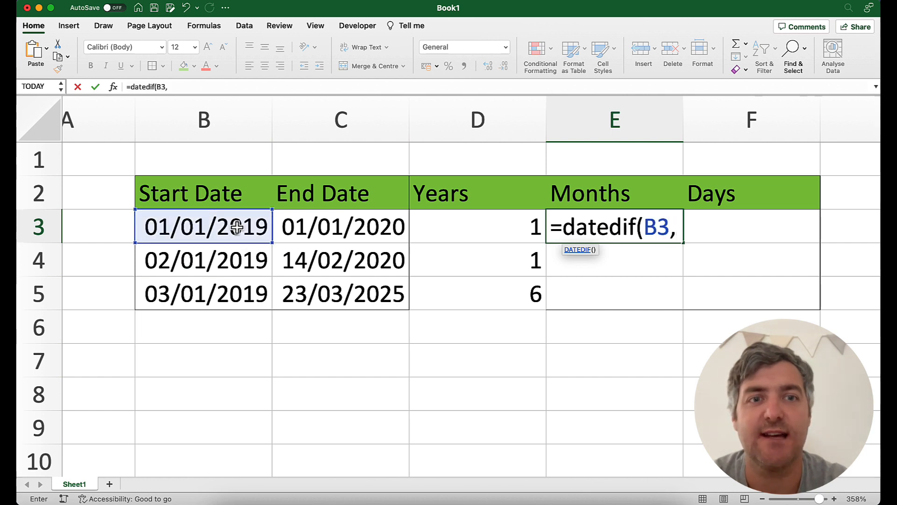
{"action": "left_click", "coordinate": [342, 226]}
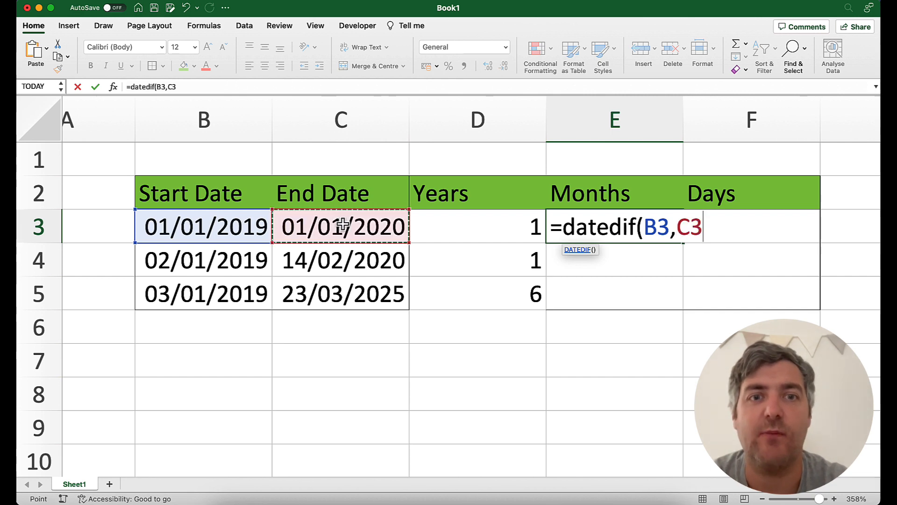
{"action": "type", "text": ","}
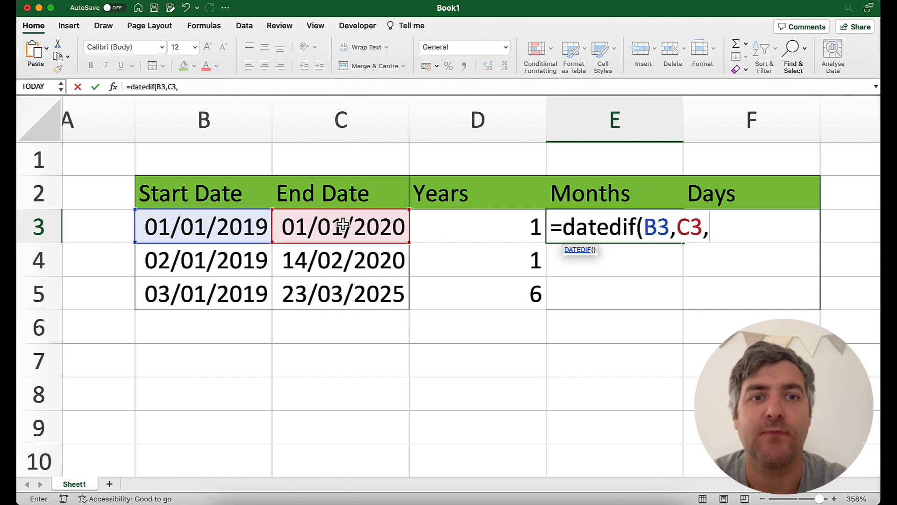
{"action": "type", "text": "\""}
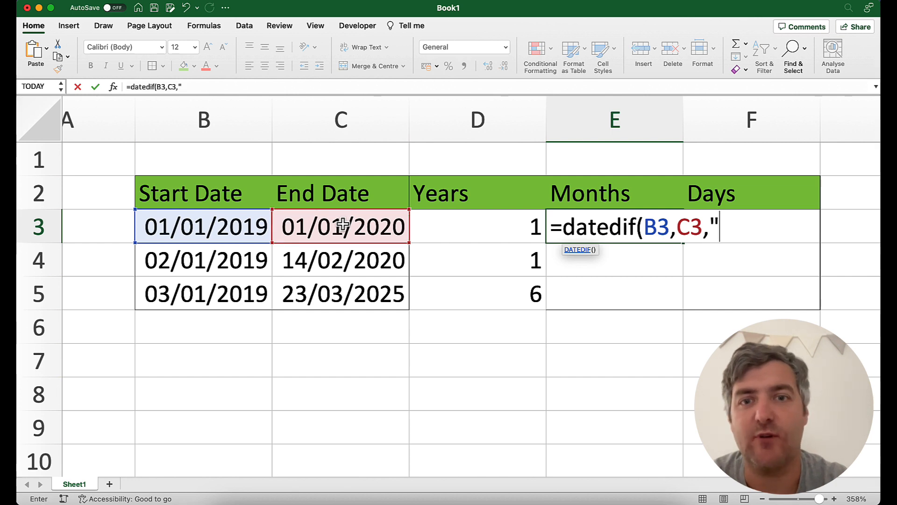
{"action": "type", "text": "M\""}
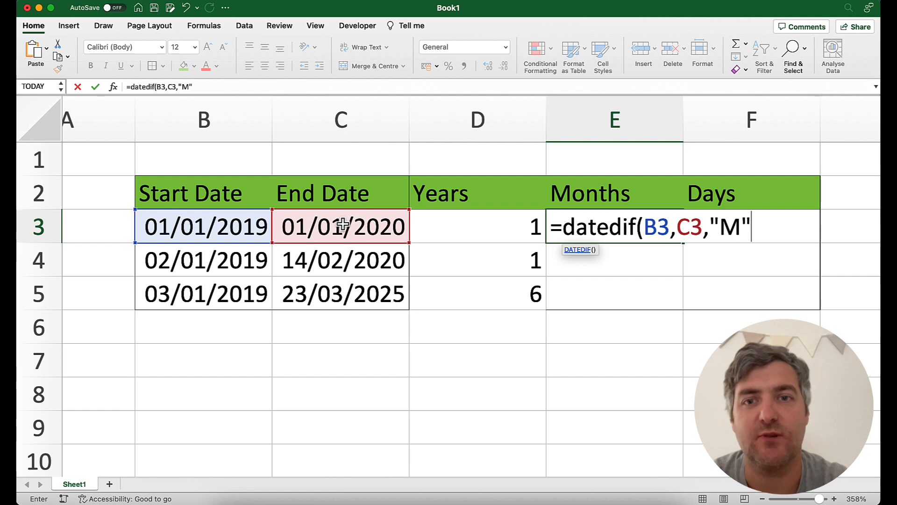
{"action": "type", "text": ")"}
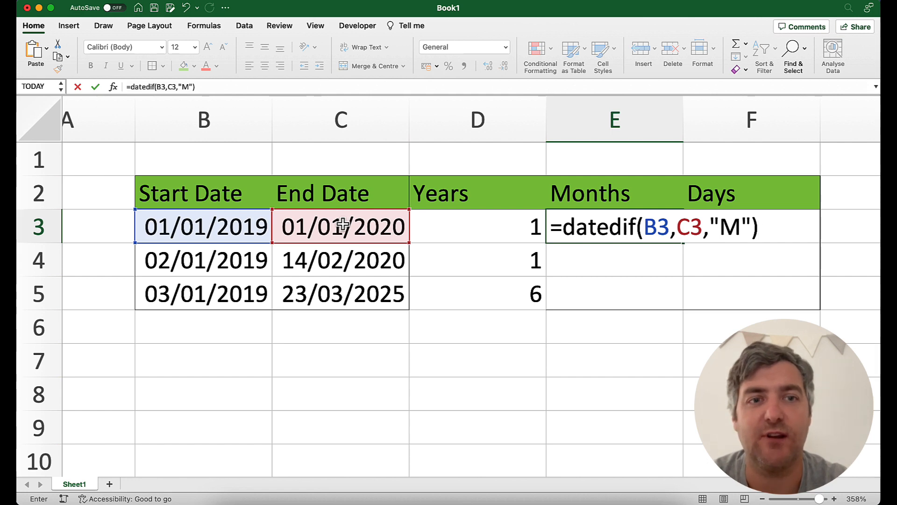
{"action": "key", "text": "Return"}
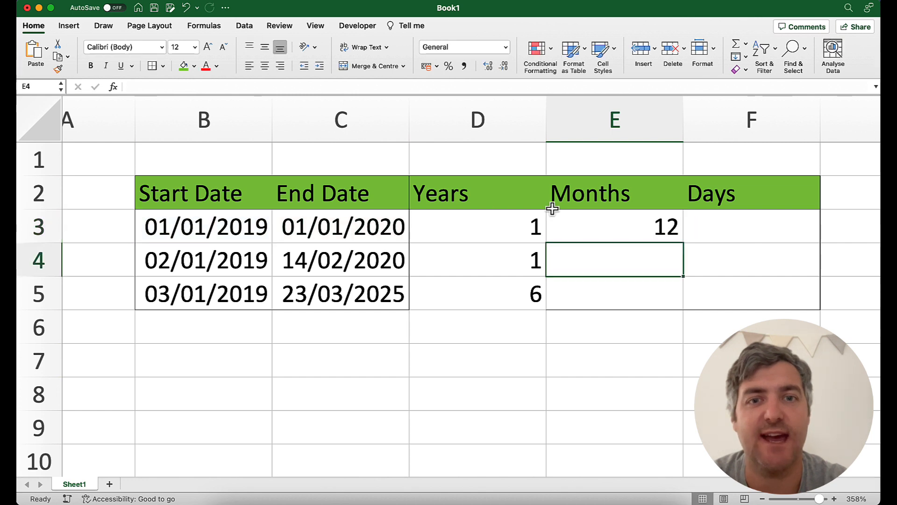
Copy the months formula down to E5, giving 12, 13 and 74.
{"action": "left_click", "coordinate": [636, 229]}
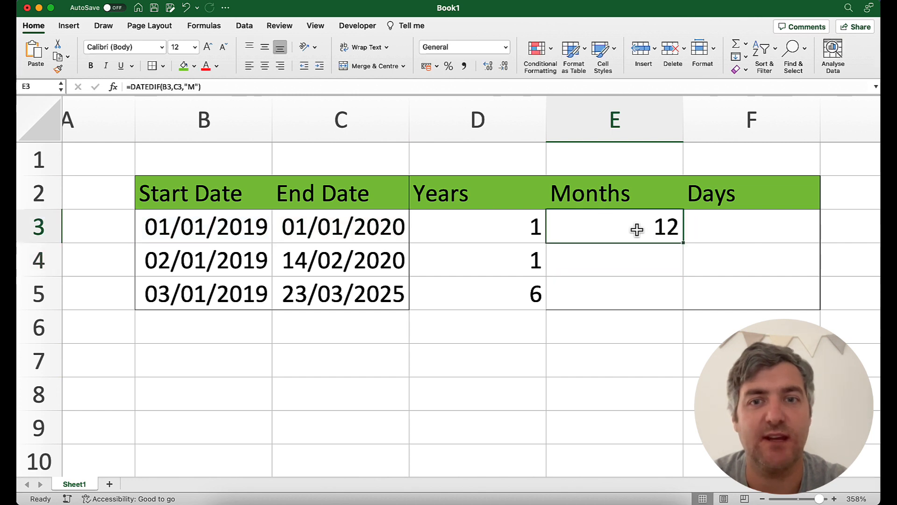
{"action": "left_click_drag", "start_coordinate": [683, 242], "coordinate": [683, 309]}
{"action": "left_click", "coordinate": [743, 229]}
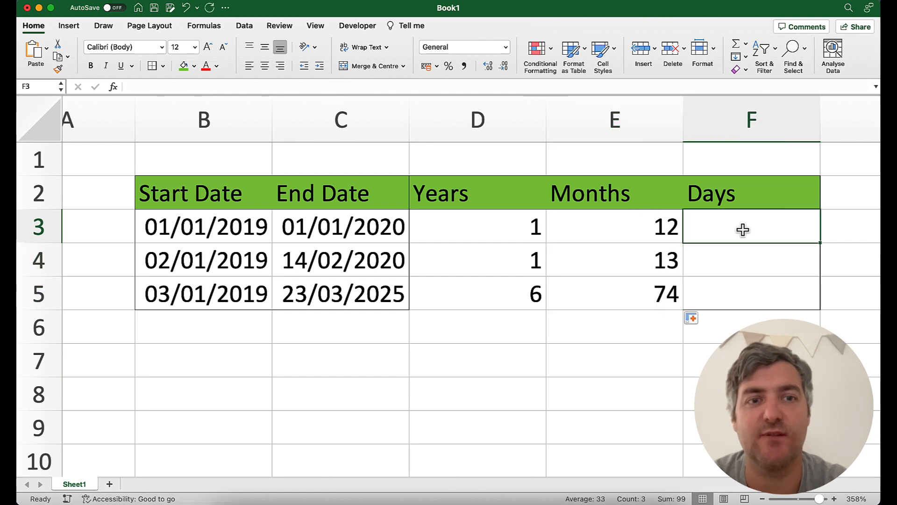
{"action": "type", "text": "=dated"}
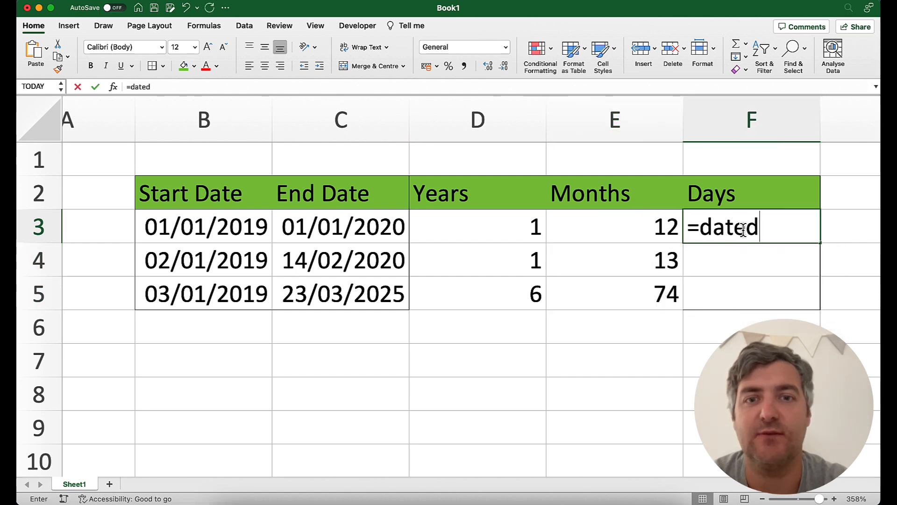
{"action": "type", "text": "if("}
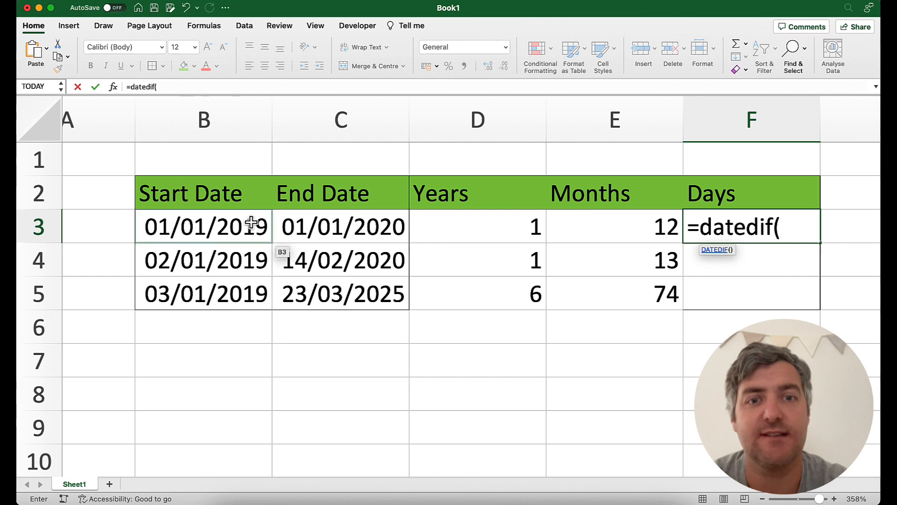
Enter =DATEDIF(B3,C3,"D") in F3 so it shows 365 days.
{"action": "left_click", "coordinate": [250, 225]}
{"action": "type", "text": ","}
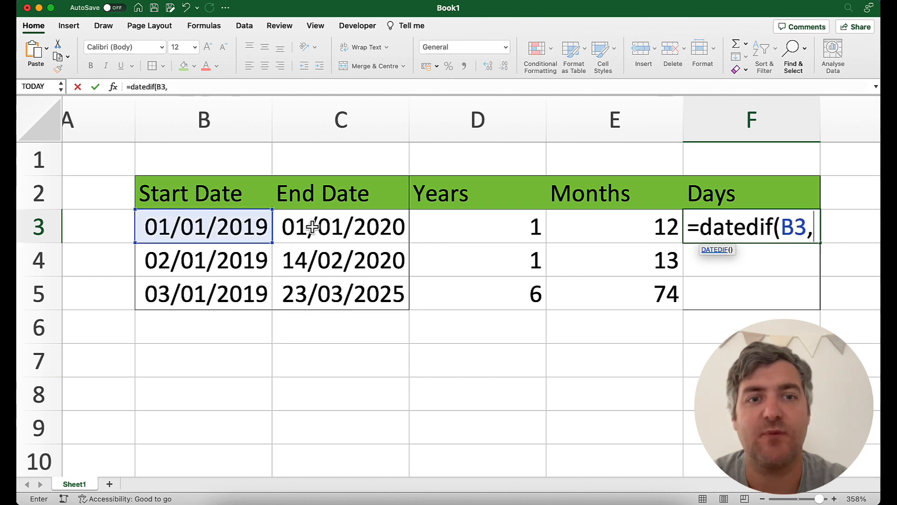
{"action": "left_click", "coordinate": [313, 226]}
{"action": "type", "text": ","}
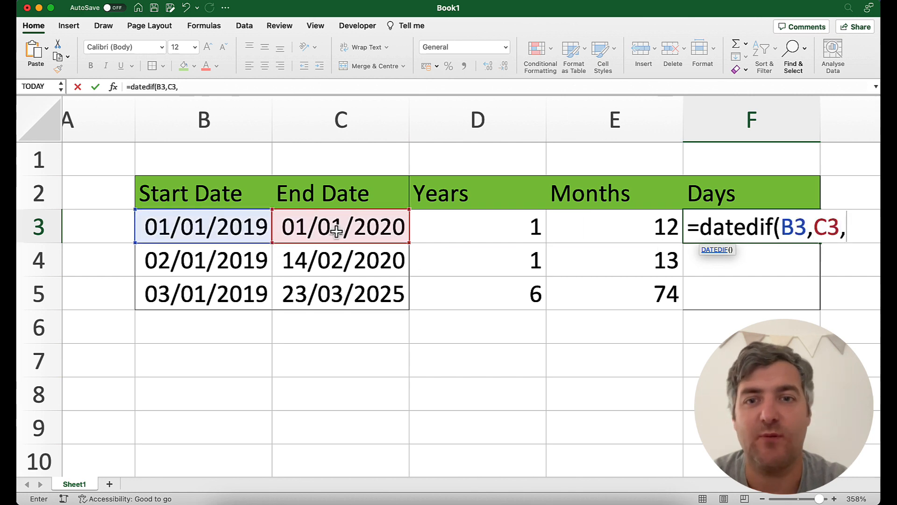
{"action": "type", "text": "\"D\""}
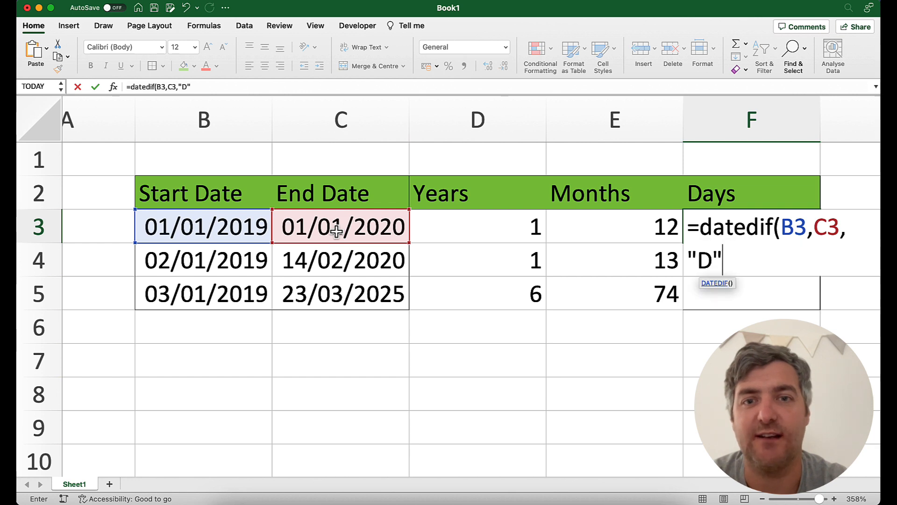
{"action": "type", "text": ")"}
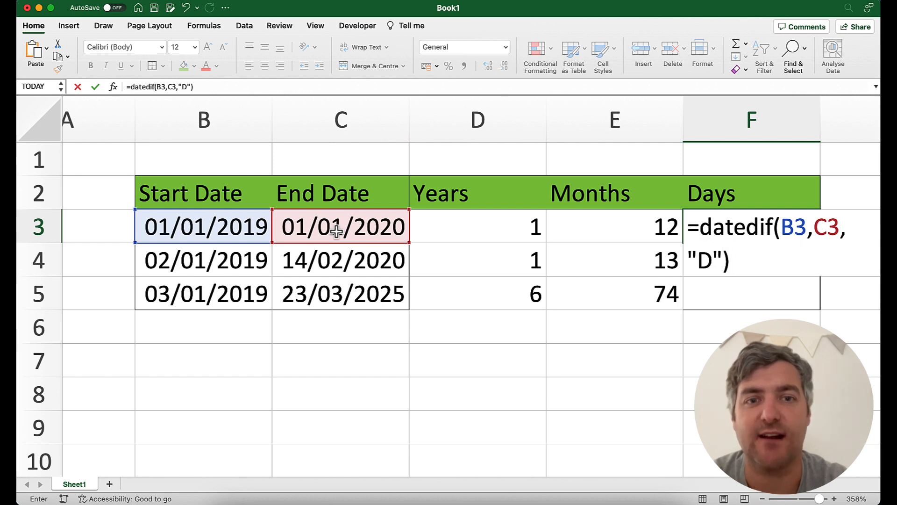
{"action": "key", "text": "Return"}
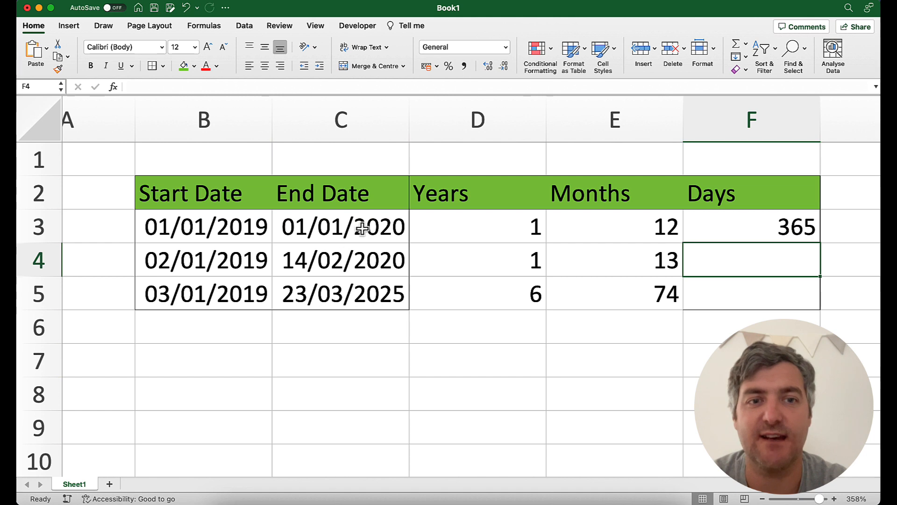
Copy the days formula from F3 down to F5, giving 365, 408 and 2271.
{"action": "left_click", "coordinate": [742, 226]}
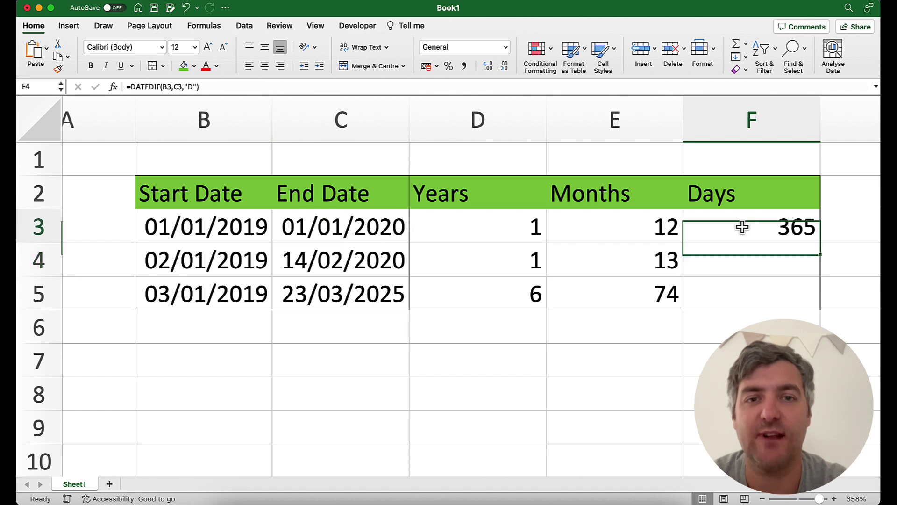
{"action": "double_click", "coordinate": [818, 243]}
{"action": "left_click", "coordinate": [845, 235]}
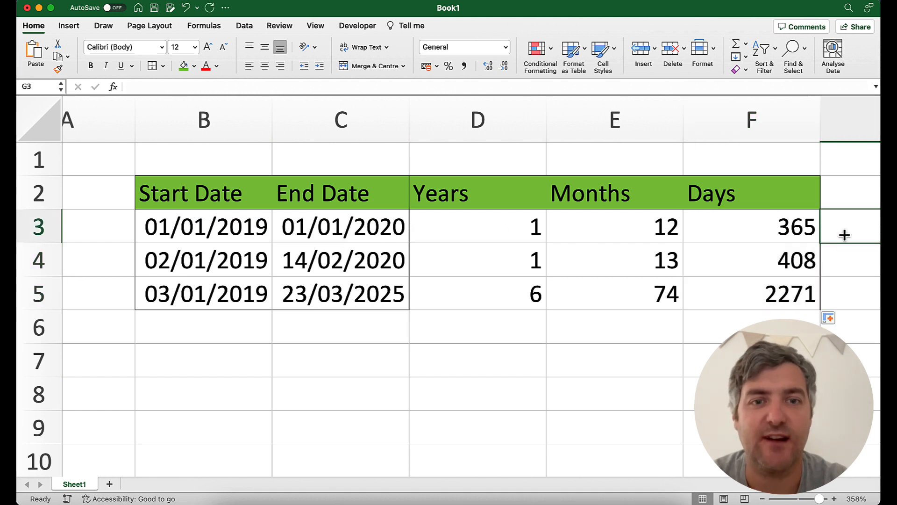